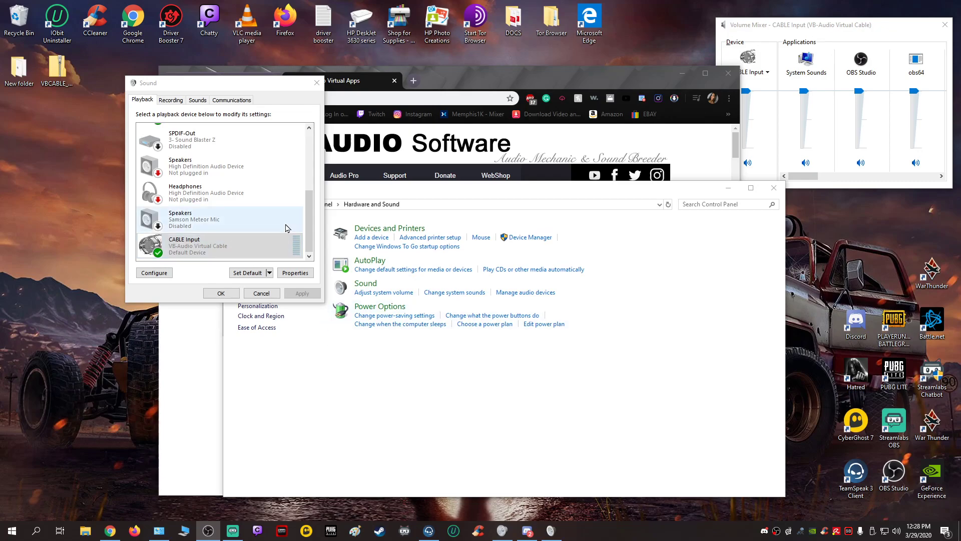
Create a desktop folder New folder (2) and drag all 27 VBCABLE_Driver_Pack43 files into it.
drag(260, 89, 212, 103)
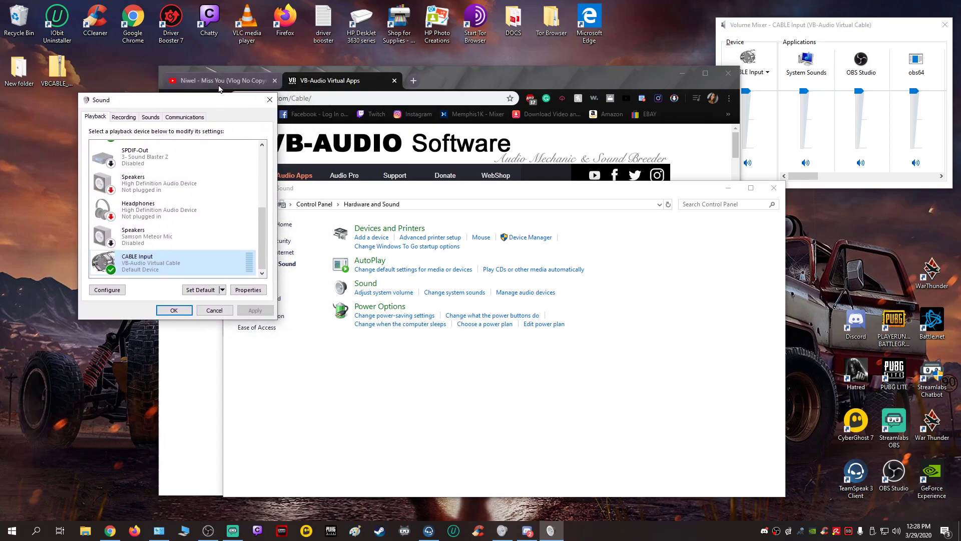
click(338, 82)
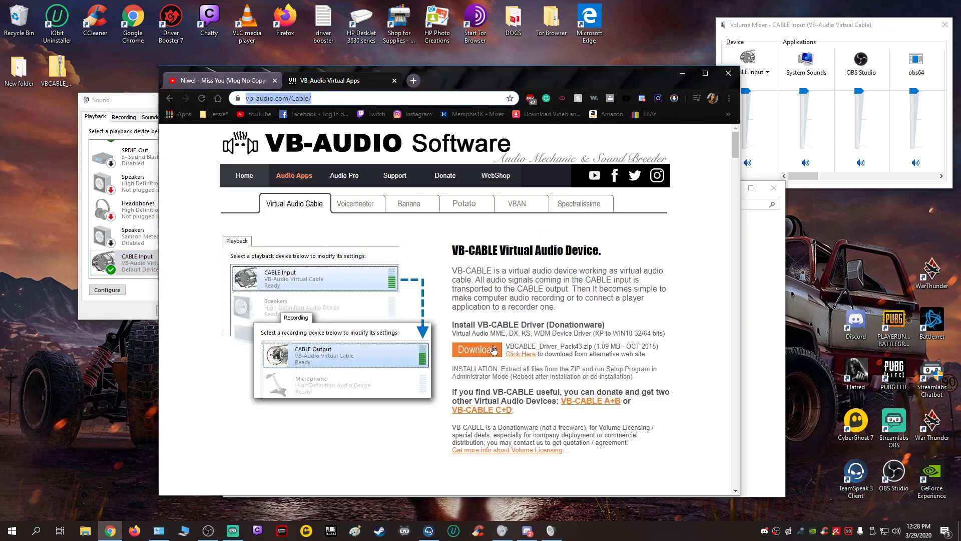
right_click(90, 76)
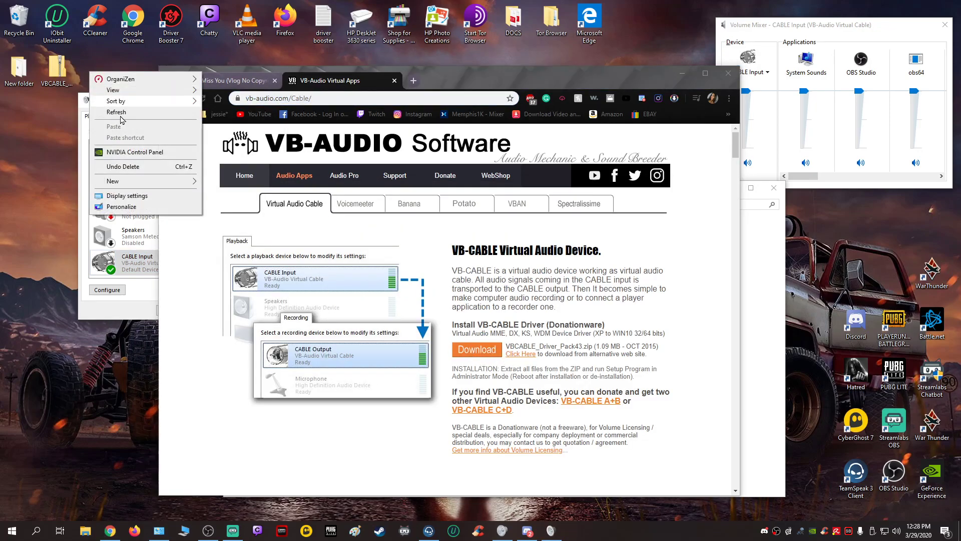
mouse_move(145, 182)
click(214, 184)
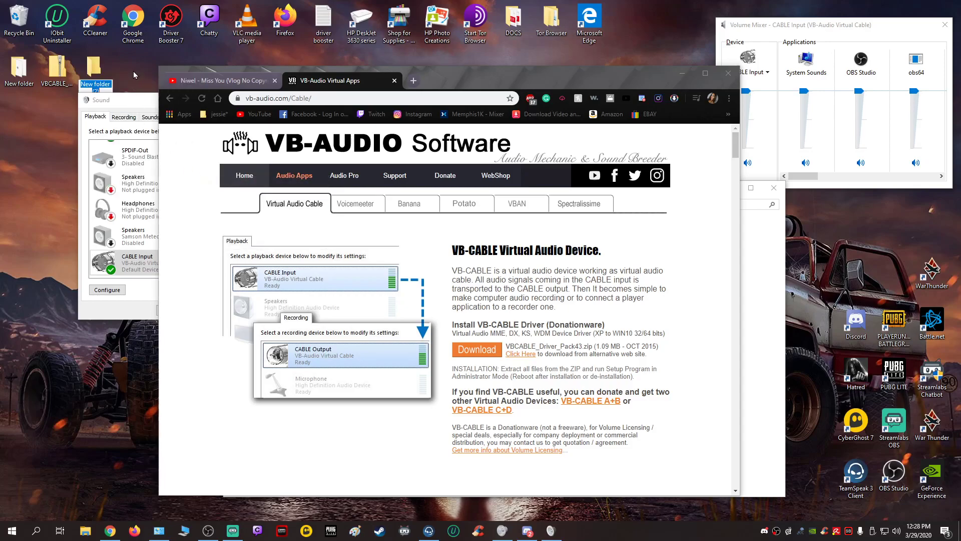
double_click(67, 77)
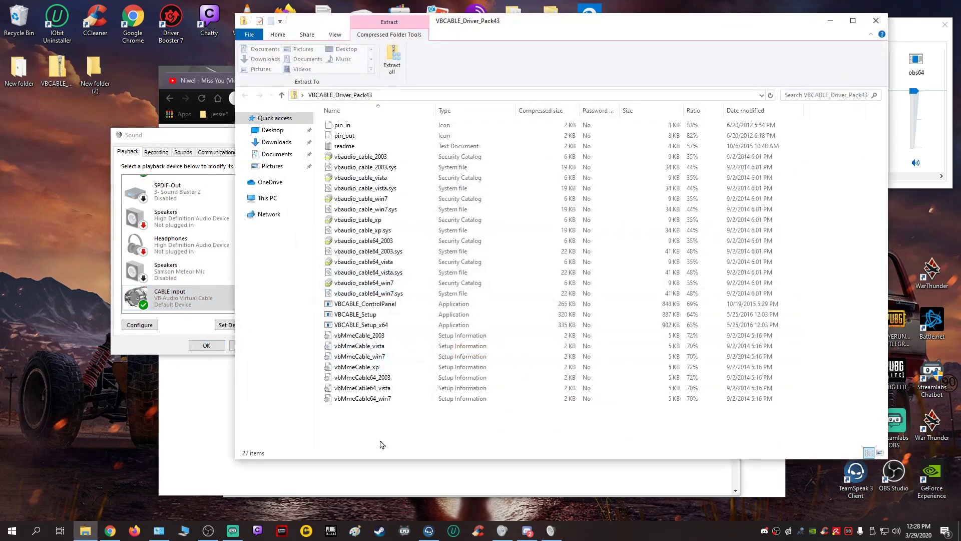
drag(381, 444, 91, 74)
Check the extracted files in New folder (2), then close it and the VBCABLE_Driver_Pack43 window.
double_click(92, 74)
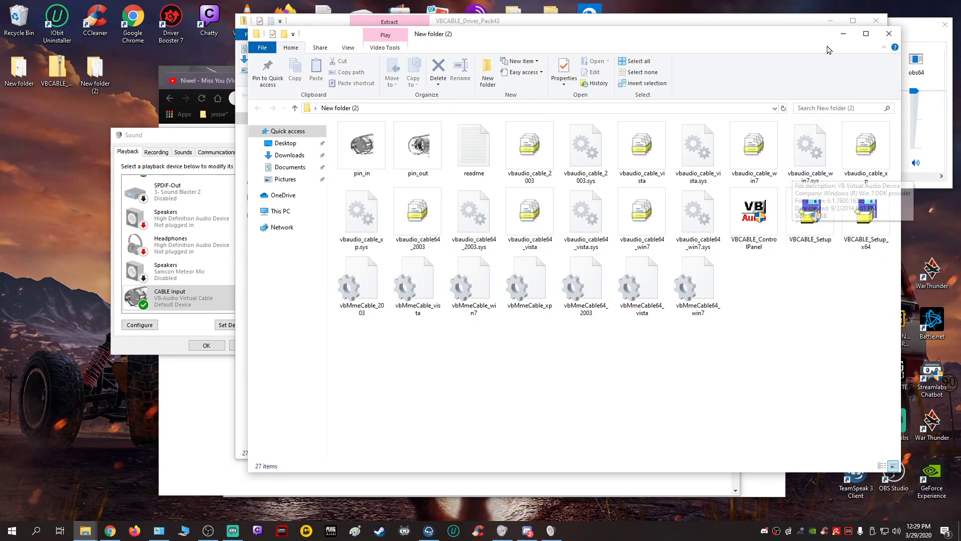
click(889, 34)
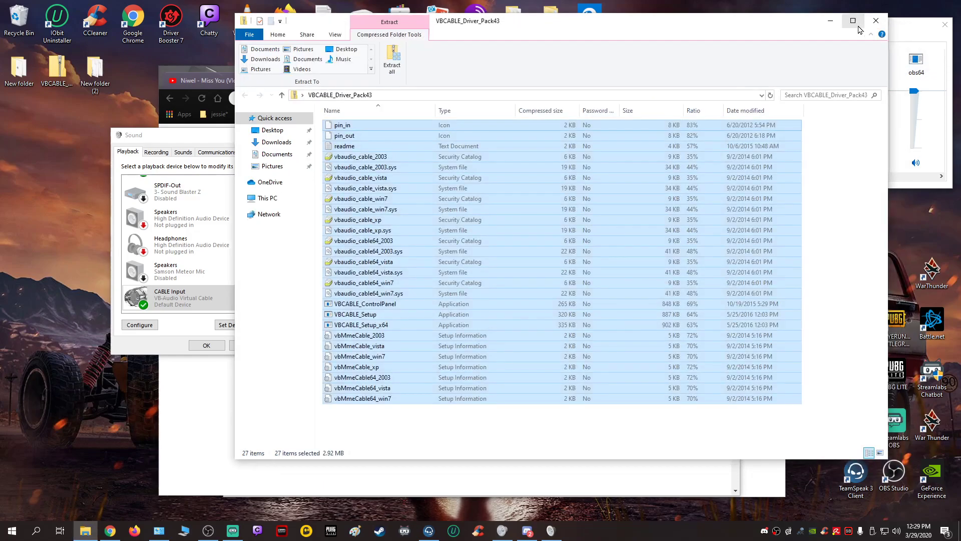
click(876, 20)
drag(295, 258, 302, 295)
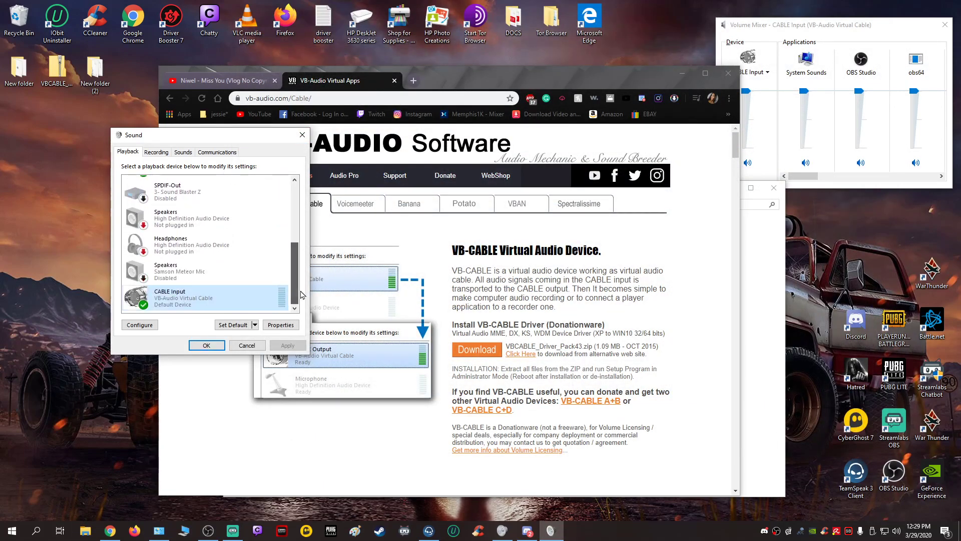
Reopen Sound from Hardware and Sound and show Recording devices, where CABLE Output is default.
click(302, 135)
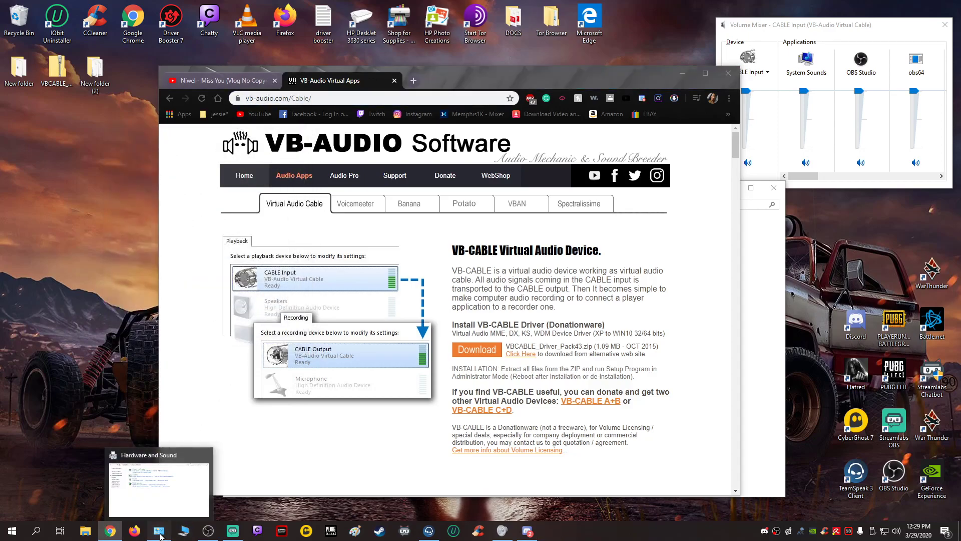
click(160, 531)
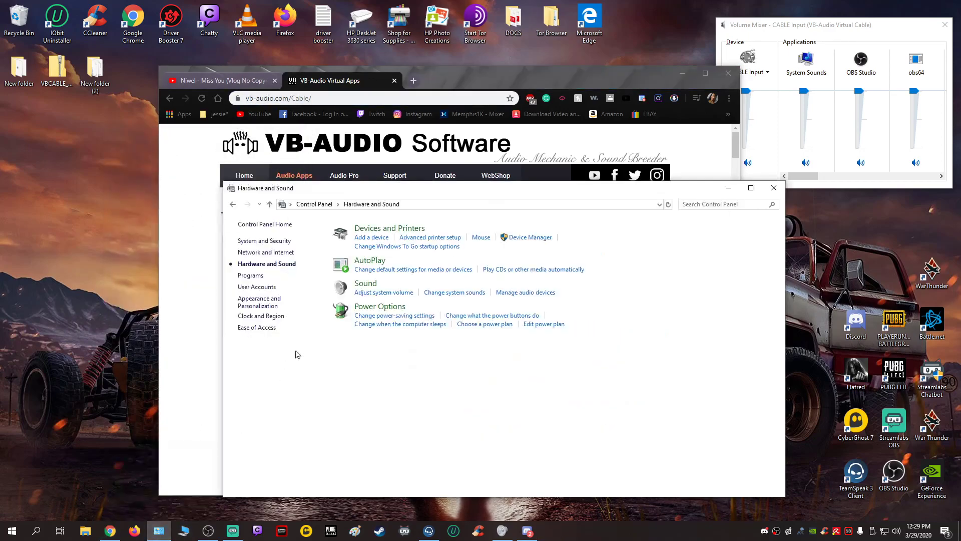
click(365, 285)
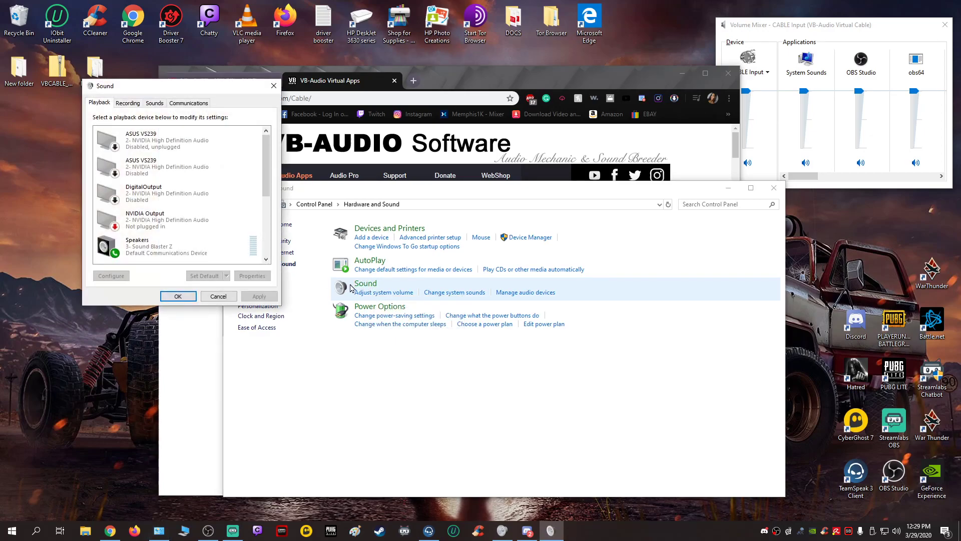
scroll(268, 241, down, 2)
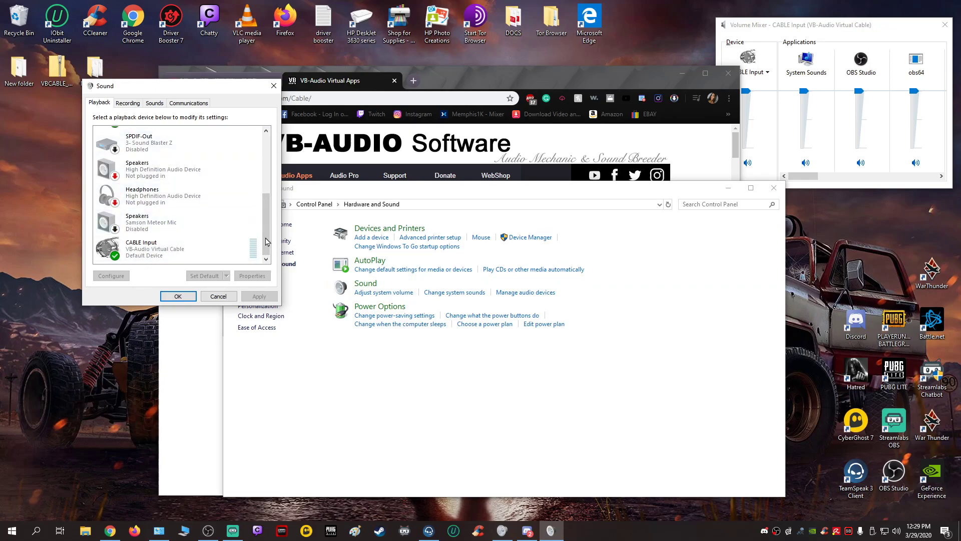
scroll(269, 220, up, 2)
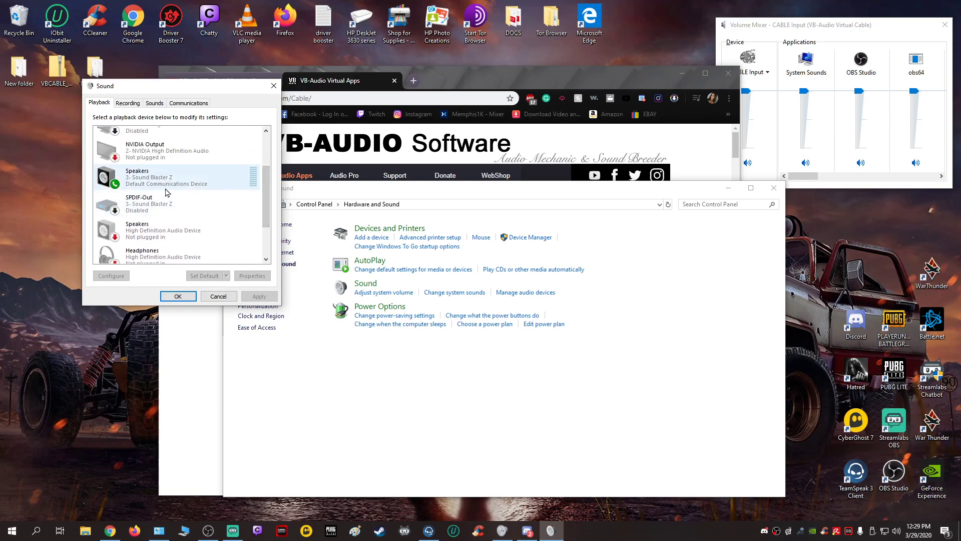
scroll(268, 209, down, 2)
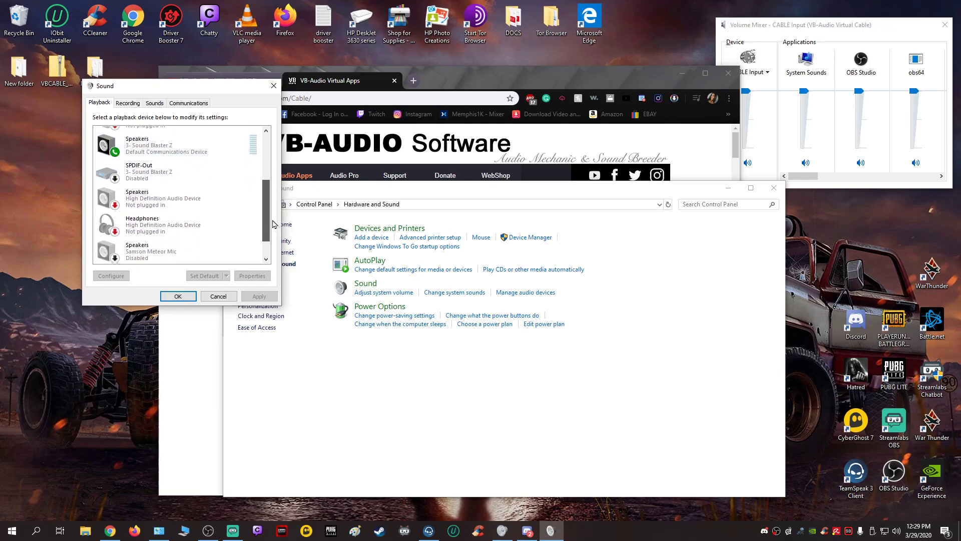
click(128, 103)
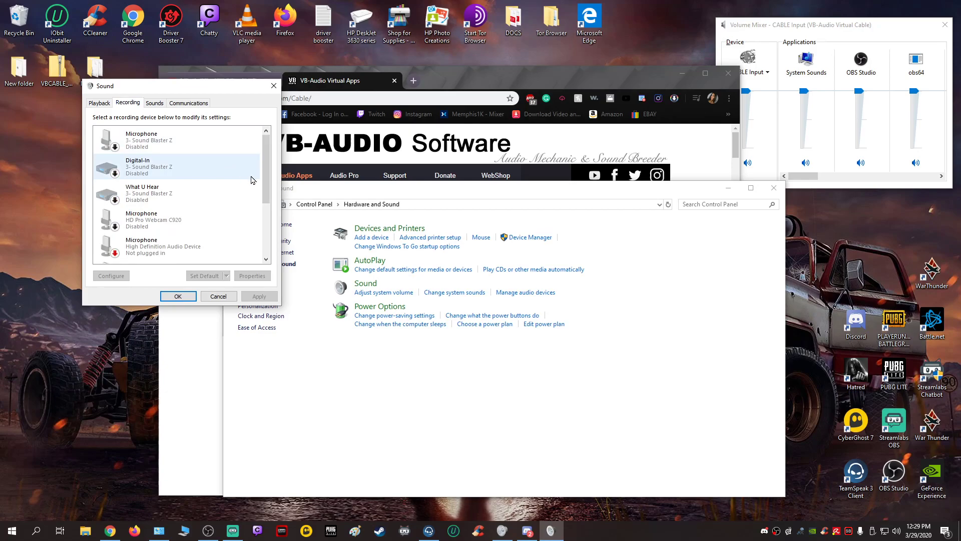
scroll(195, 251, down, 3)
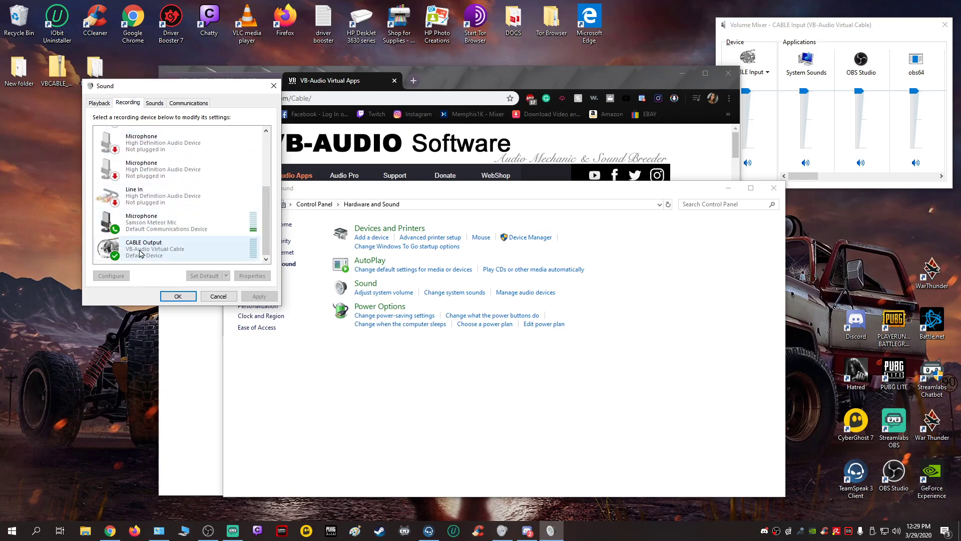
Enable Listen to this device on CABLE Output via Speakers (3- Sound Blaster Z), then return to Playback.
click(140, 253)
right_click(140, 253)
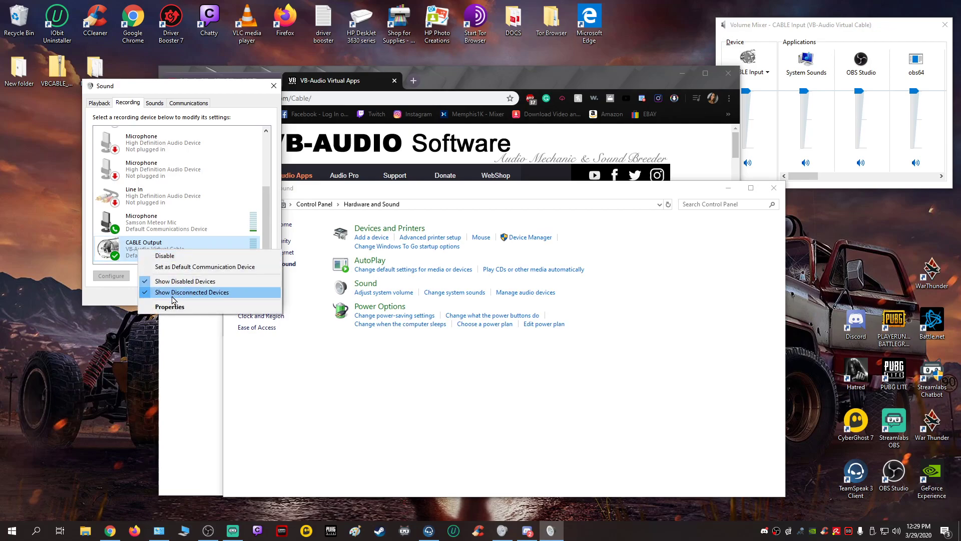
click(150, 306)
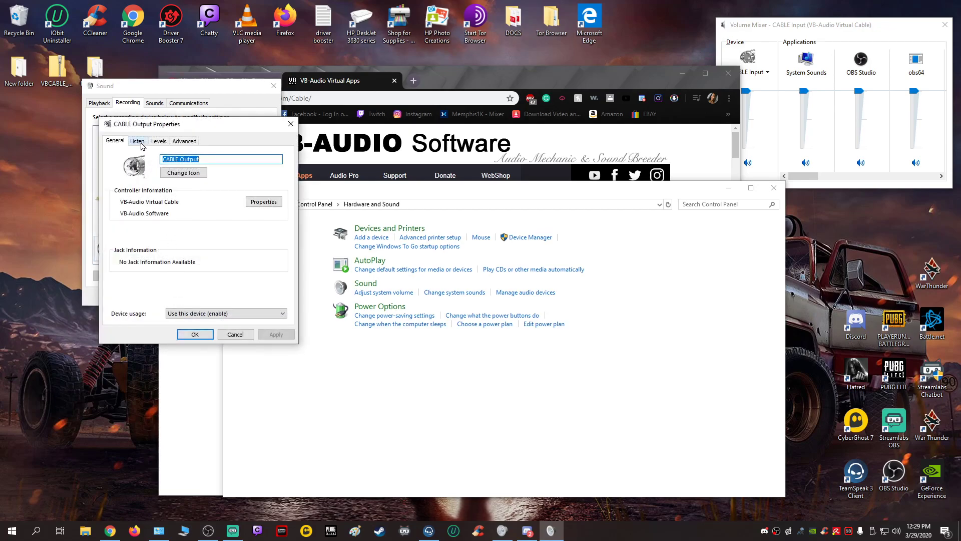
click(137, 142)
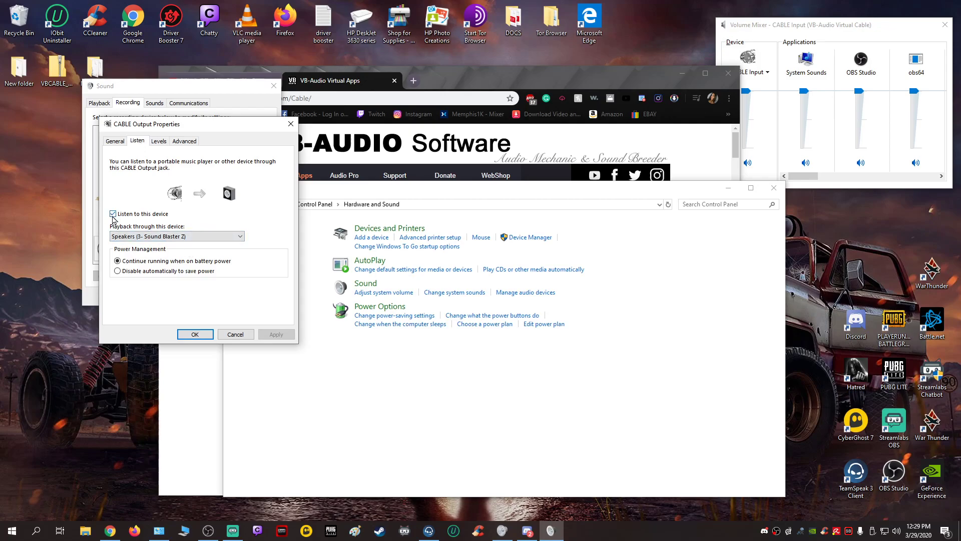
click(240, 236)
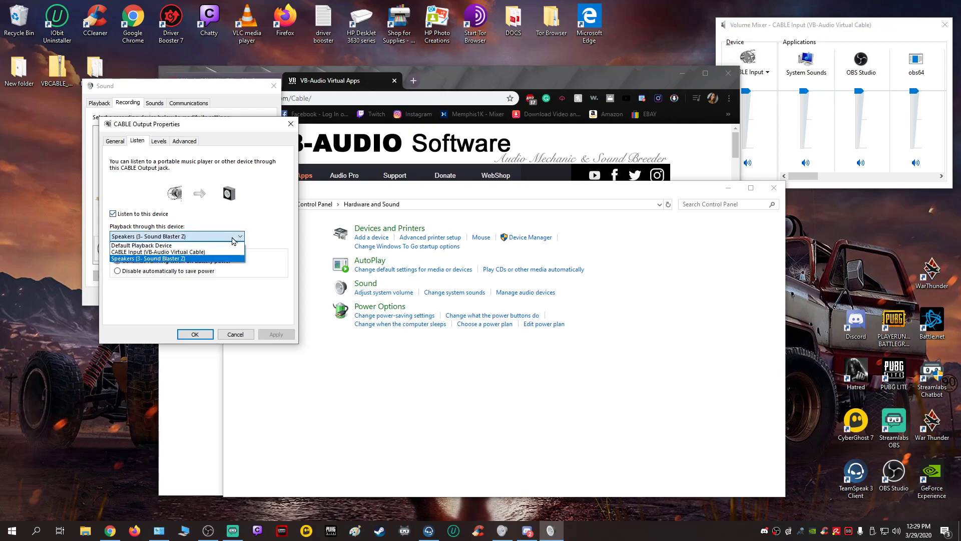
click(181, 259)
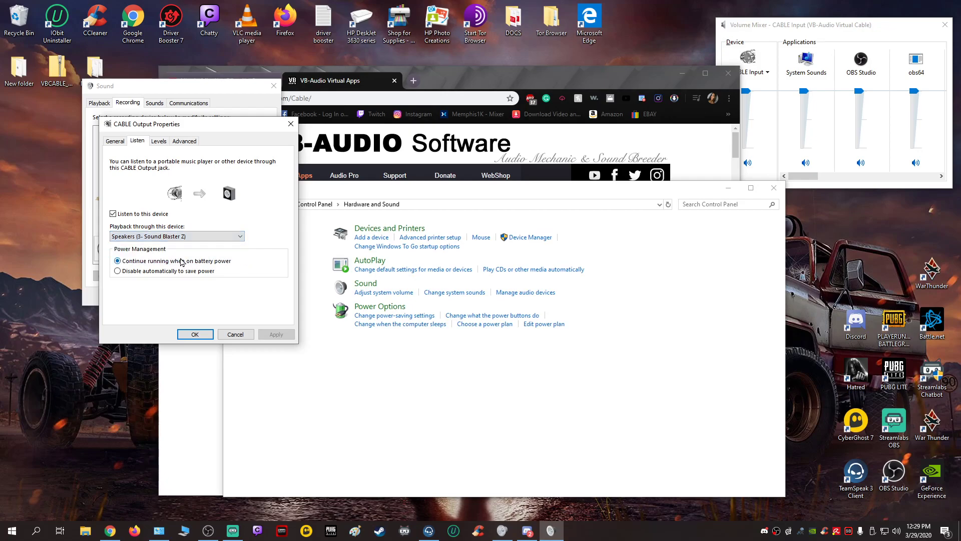
click(197, 334)
click(99, 102)
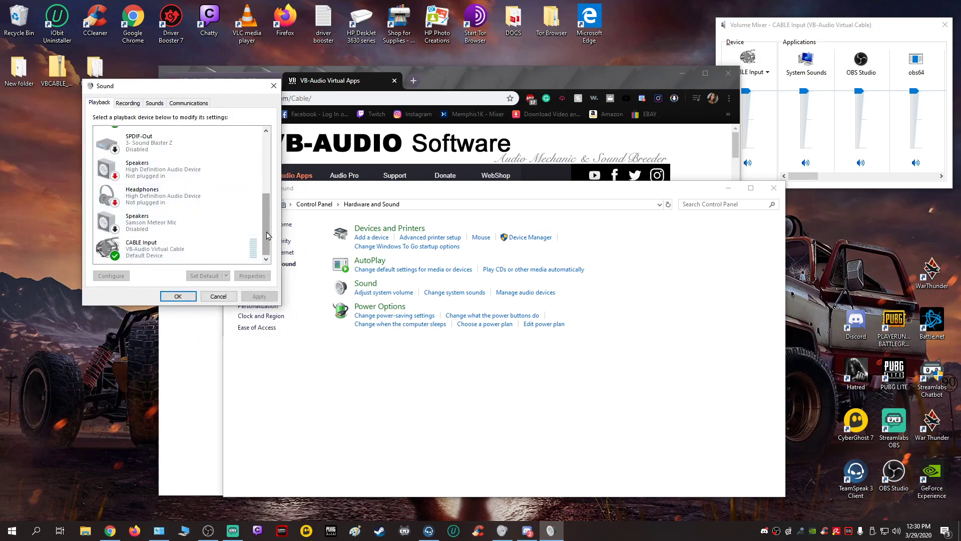
Confirm the Sound dialog with OK, close Hardware and Sound, and move Chrome to reveal Discord.
scroll(160, 251, up, 2)
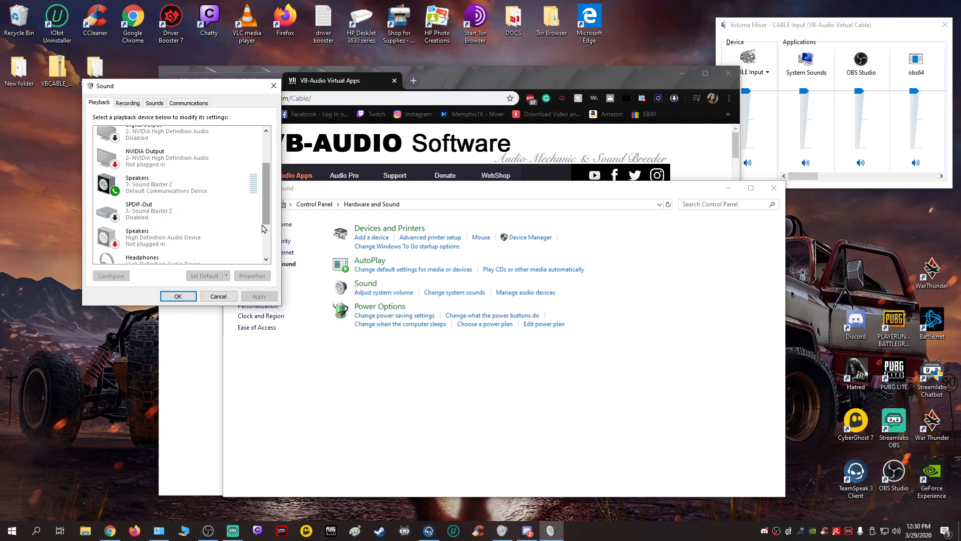
click(178, 297)
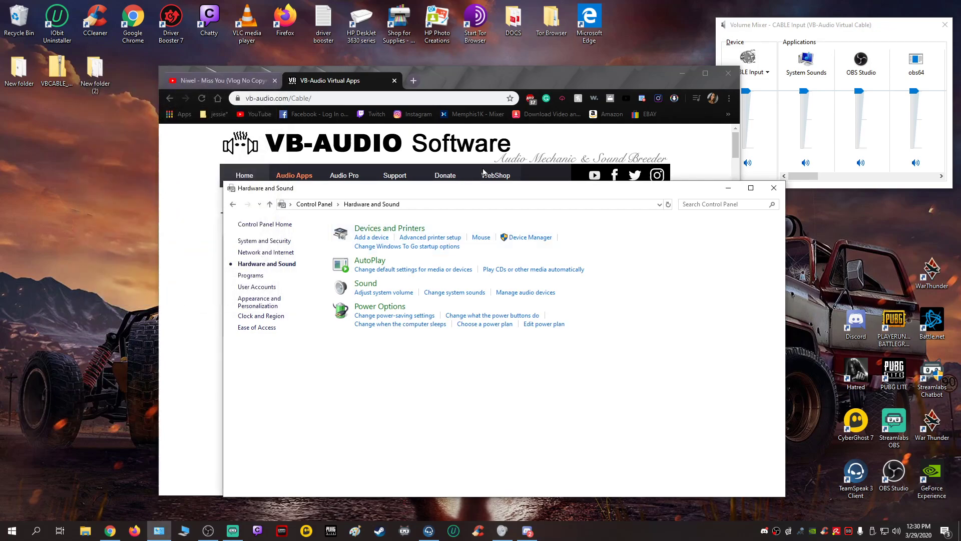
drag(569, 192, 427, 195)
click(632, 191)
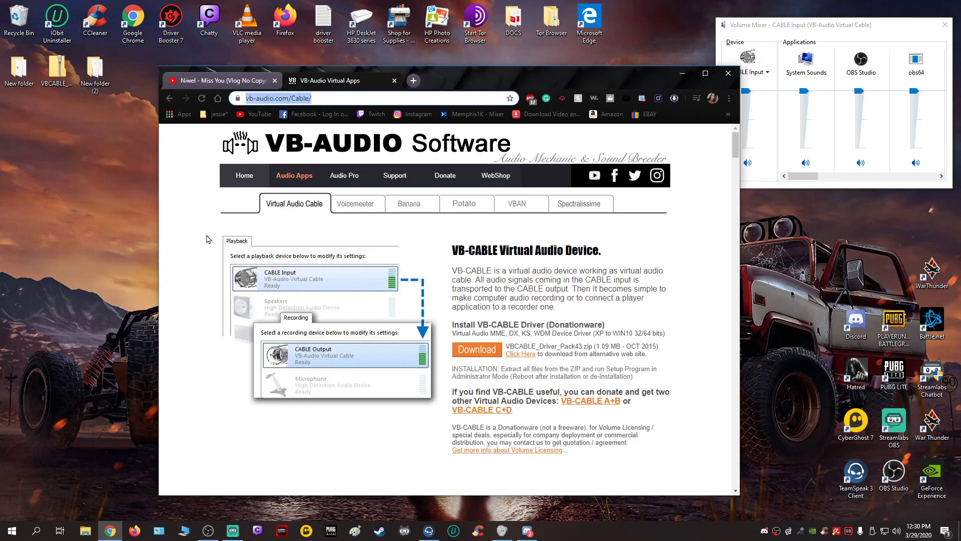
drag(563, 74, 582, 161)
Set Discord's Voice & Video output device to Speakers (3- Sound Blaster Z).
click(479, 88)
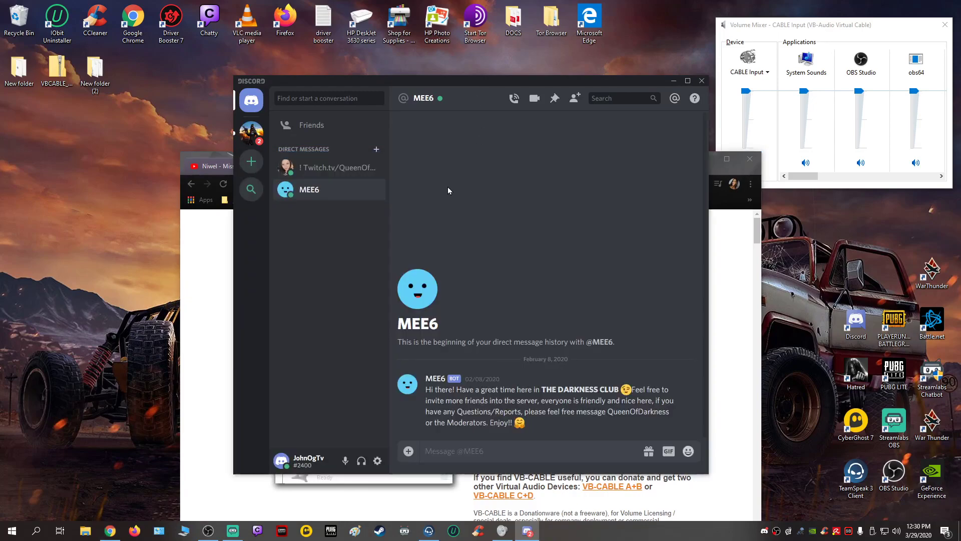
click(378, 462)
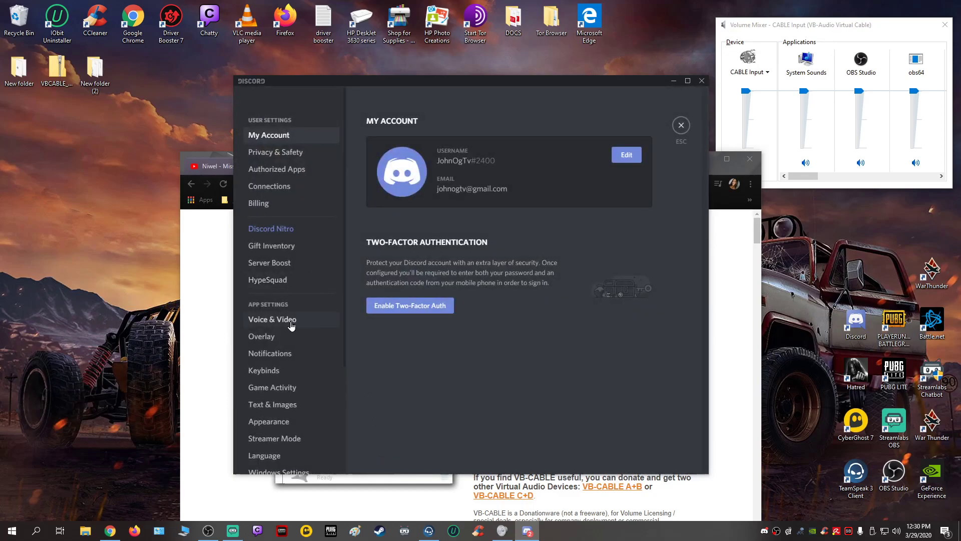
click(290, 325)
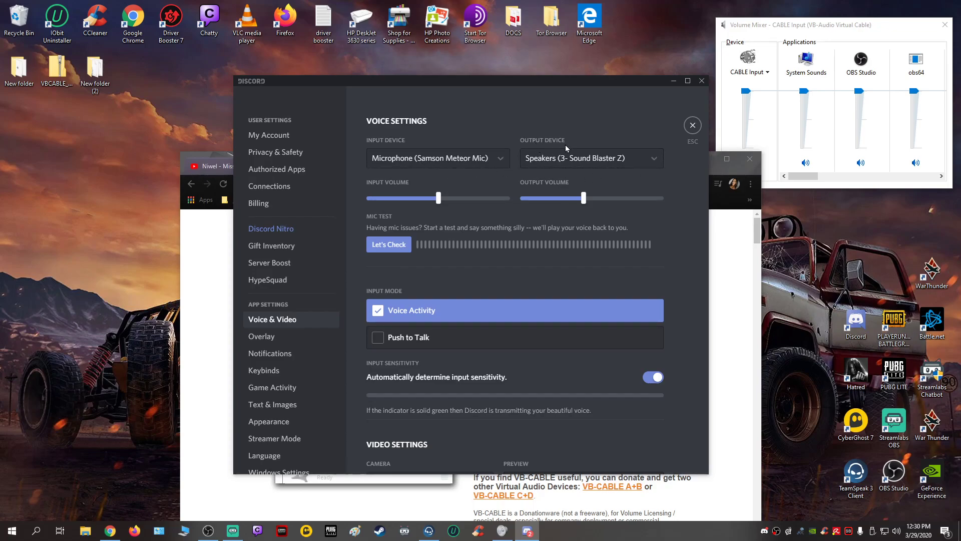
click(631, 162)
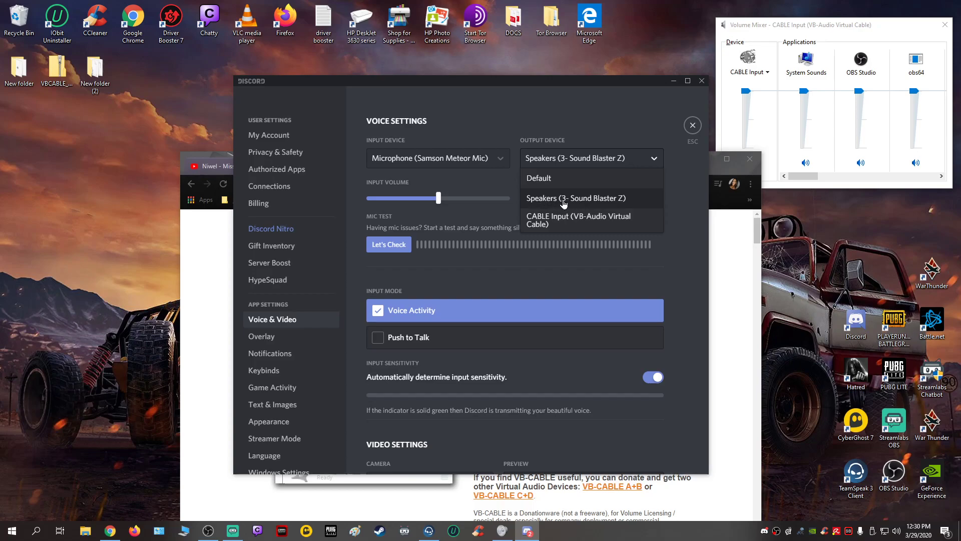
click(613, 198)
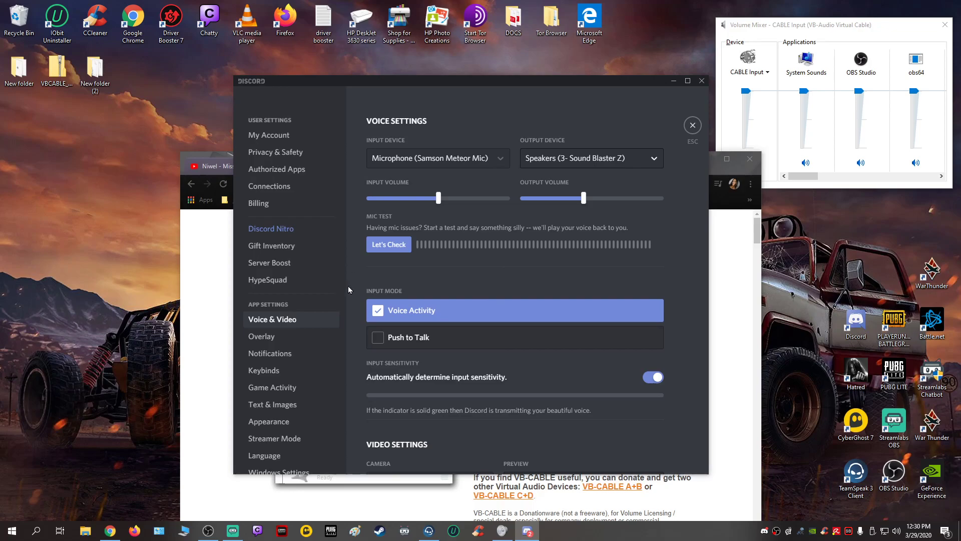
Close Discord's settings and place Streamlabs OBS and the Discord conversation side by side.
key(alt+Tab)
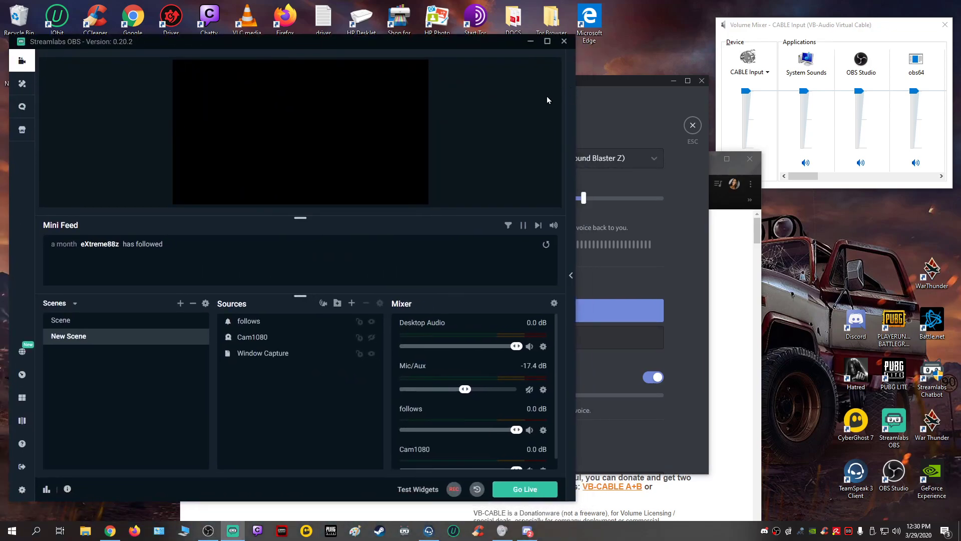
click(614, 83)
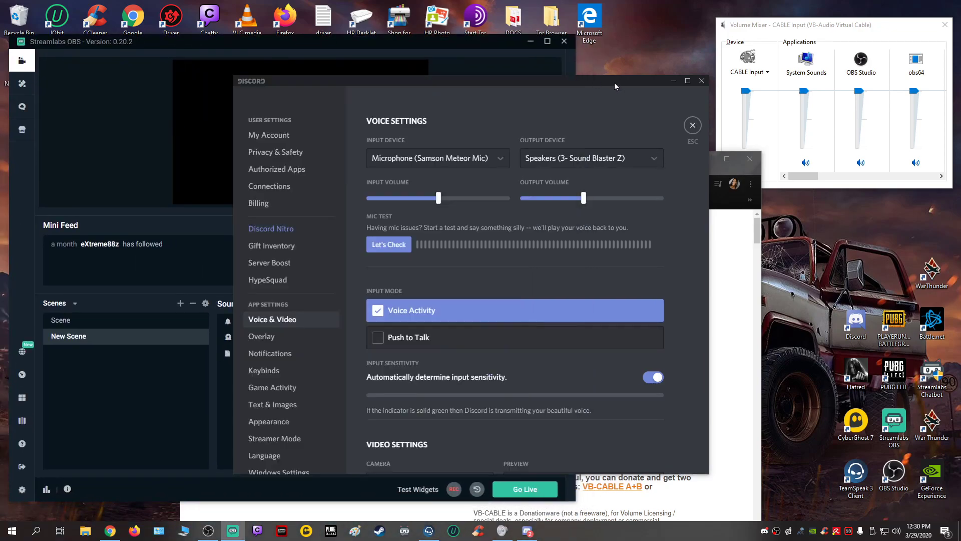
drag(614, 83, 834, 74)
click(913, 116)
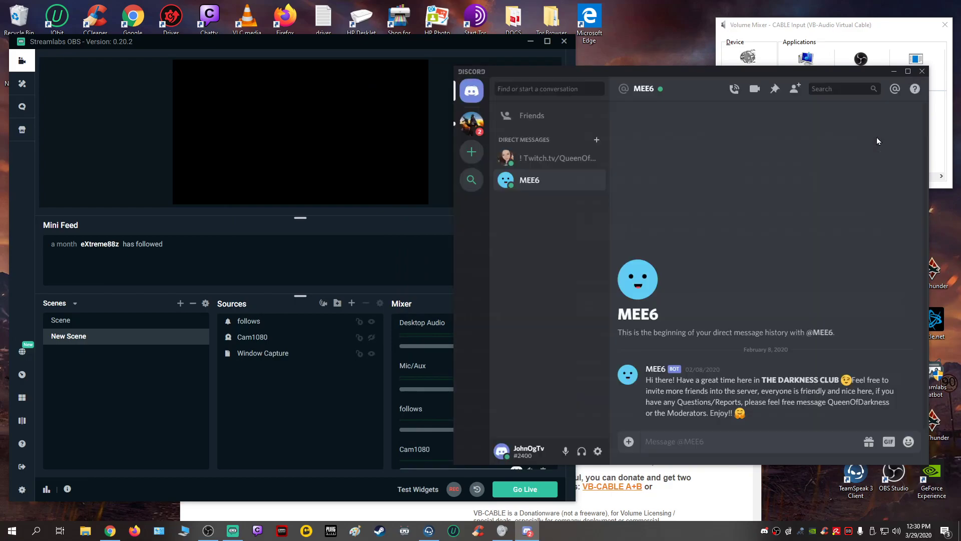
drag(467, 45, 425, 39)
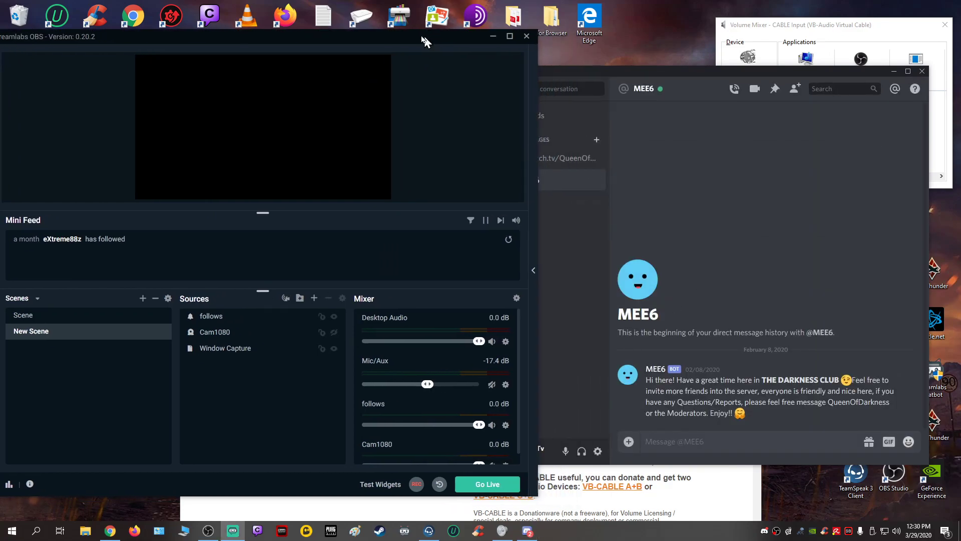
drag(571, 81, 657, 66)
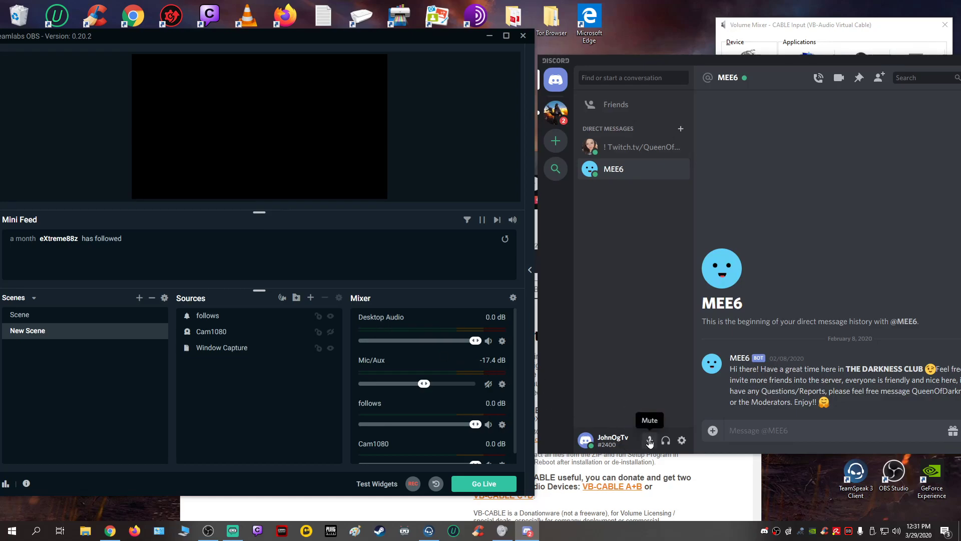
Toggle Discord's microphone mute several times, then move the Chrome window out of view.
click(649, 441)
click(649, 441)
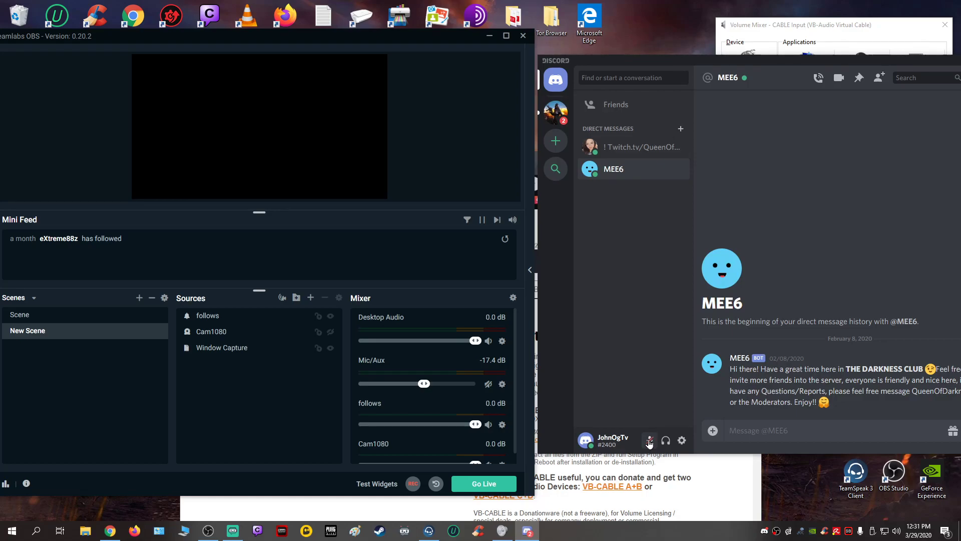
click(650, 441)
click(650, 440)
click(650, 441)
click(245, 512)
drag(412, 172, 960, 240)
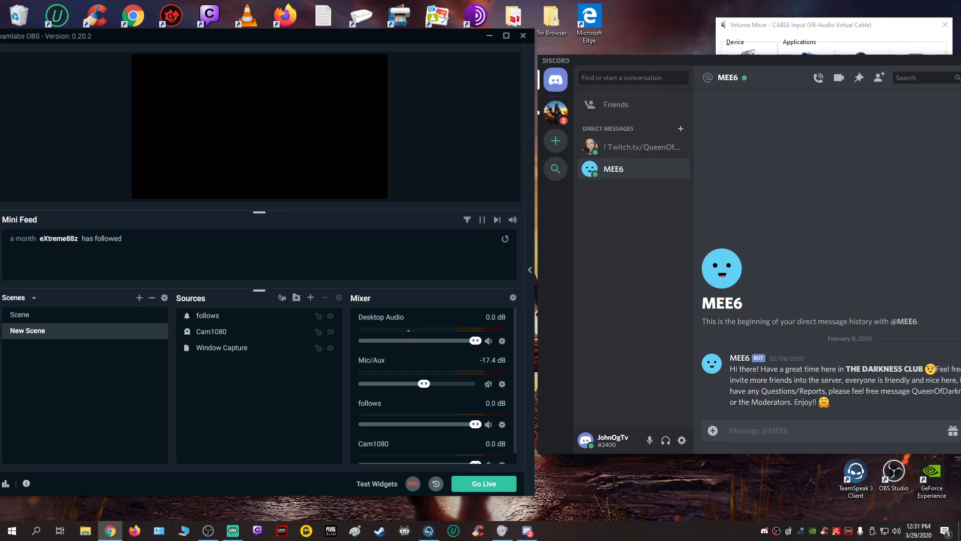
Choose CABLE Input (VB-Audio Virtual Cable) as OBS Studio's Desktop Audio device and confirm with OK.
key(alt+Tab)
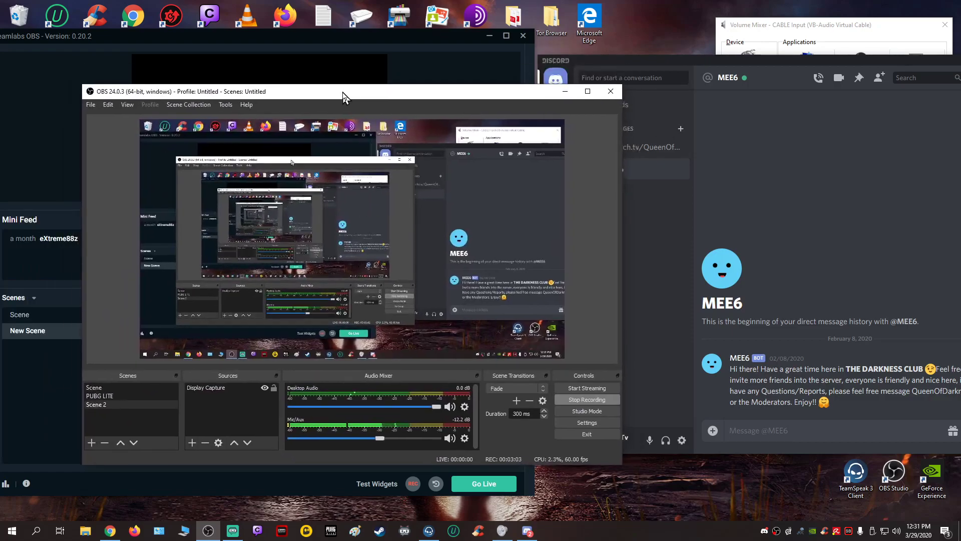
click(583, 422)
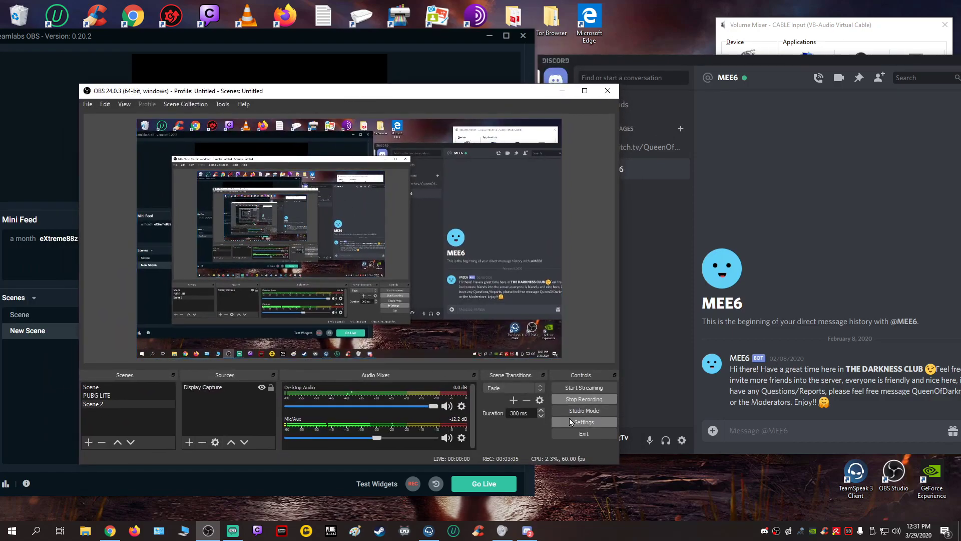
click(146, 181)
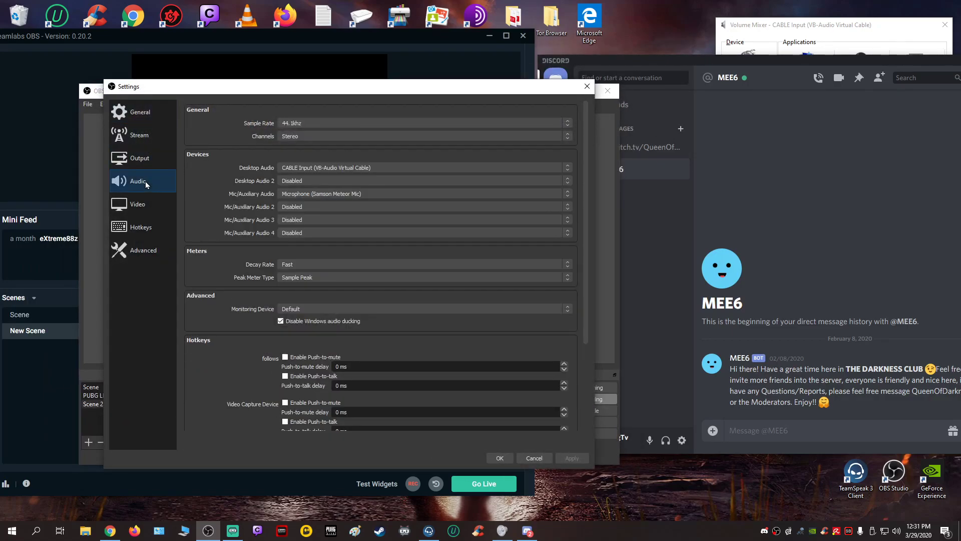
click(395, 169)
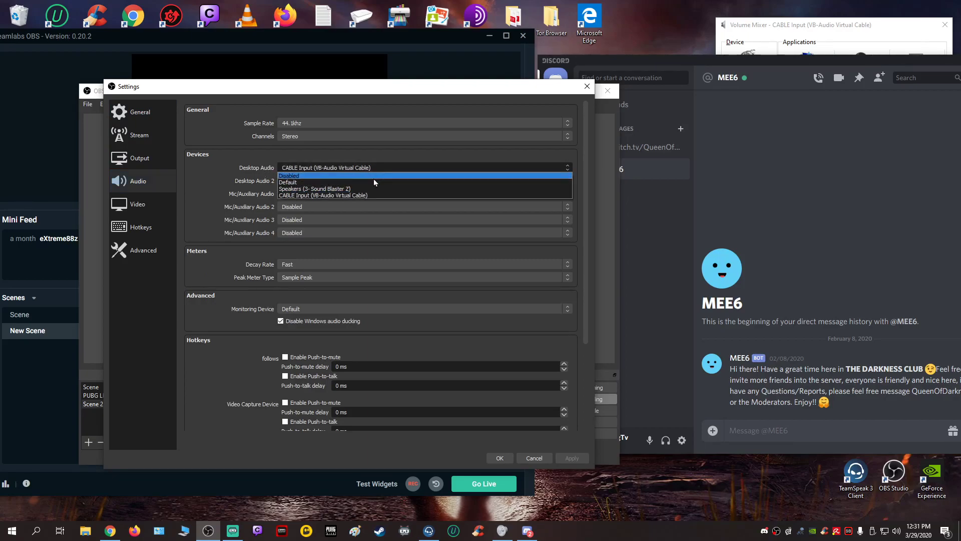
click(334, 196)
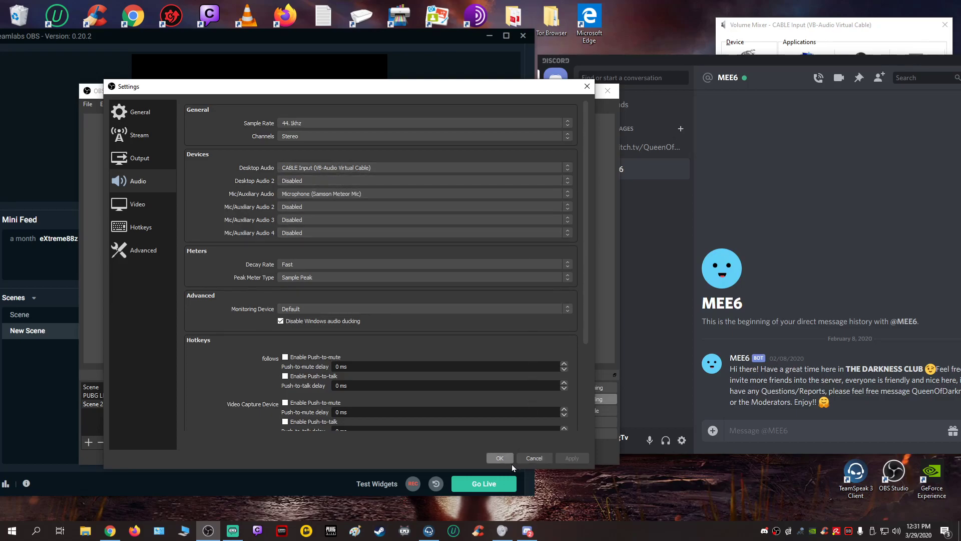
click(500, 458)
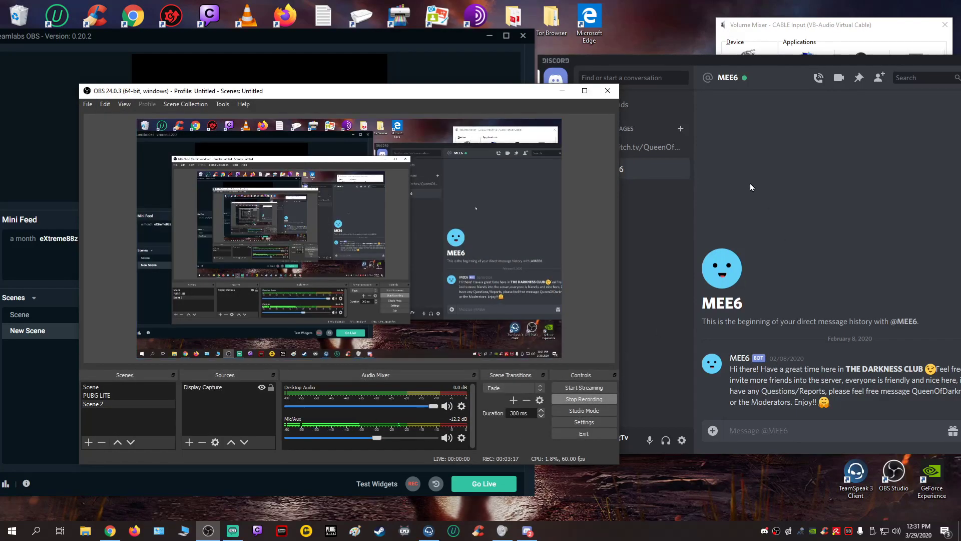
Drag the OBS Studio window aside and minimize it, leaving Streamlabs OBS beside Discord.
drag(450, 98, 539, 121)
drag(511, 110, 526, 79)
click(645, 67)
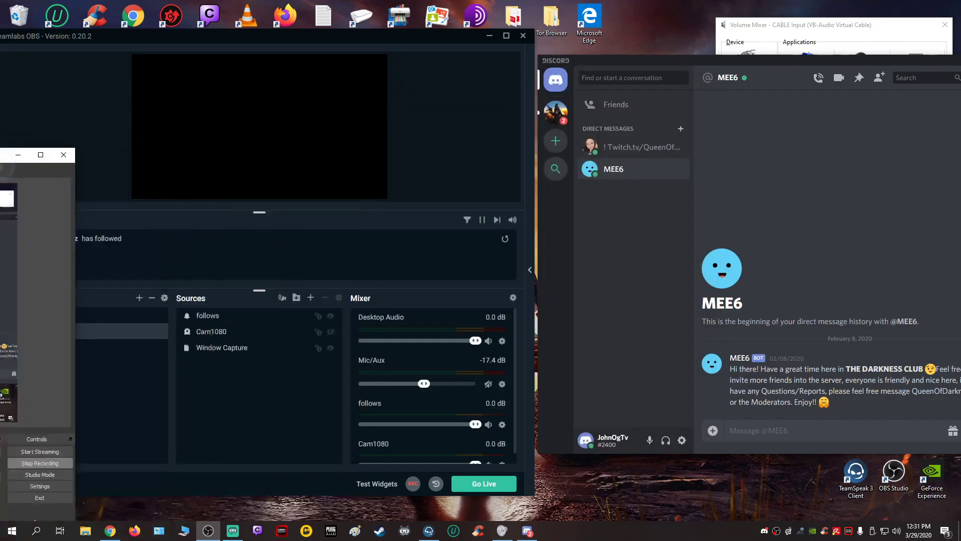